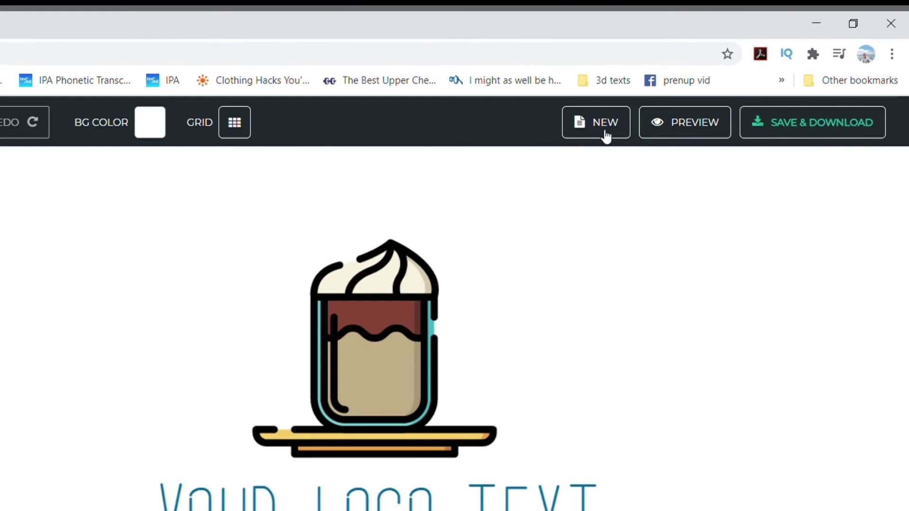
- Erase the sample coffee-cup logo with NEW and confirm YES for a blank canvas
click(606, 136)
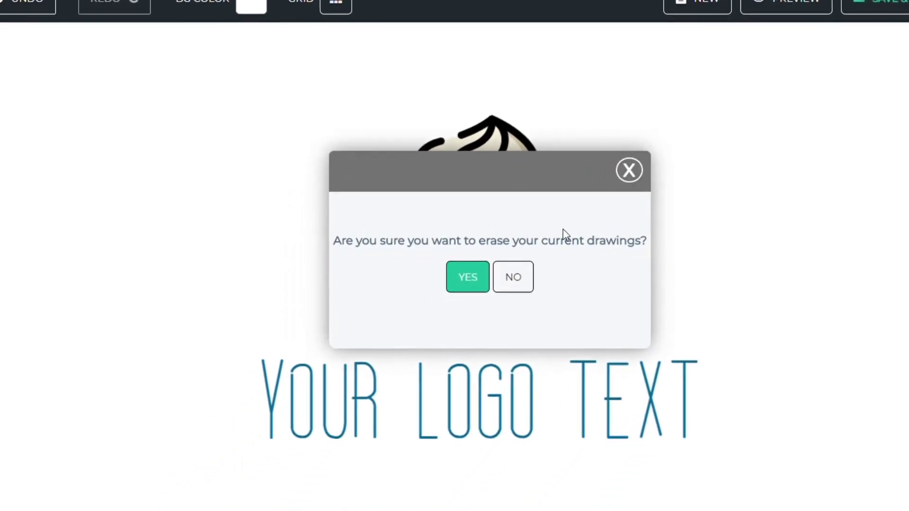
click(472, 282)
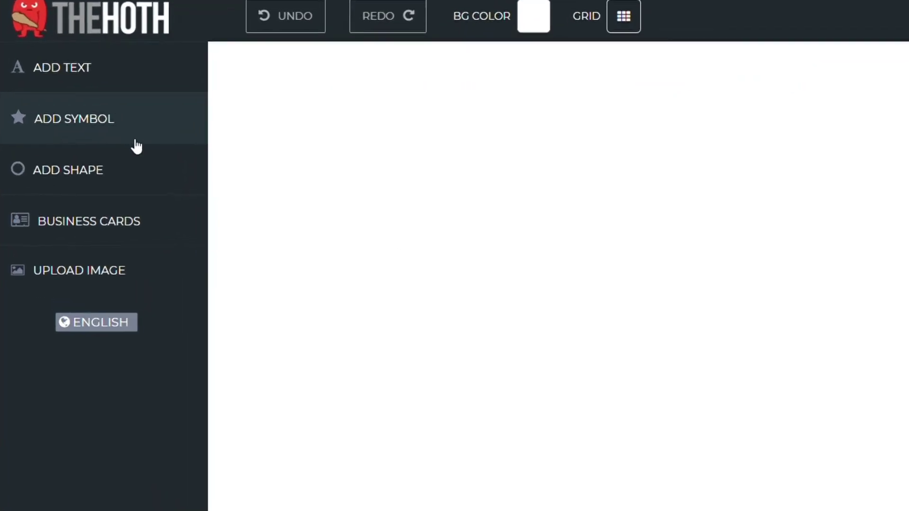
- Open the symbol library, pick the Abstract category and browse its symbol grid
click(93, 179)
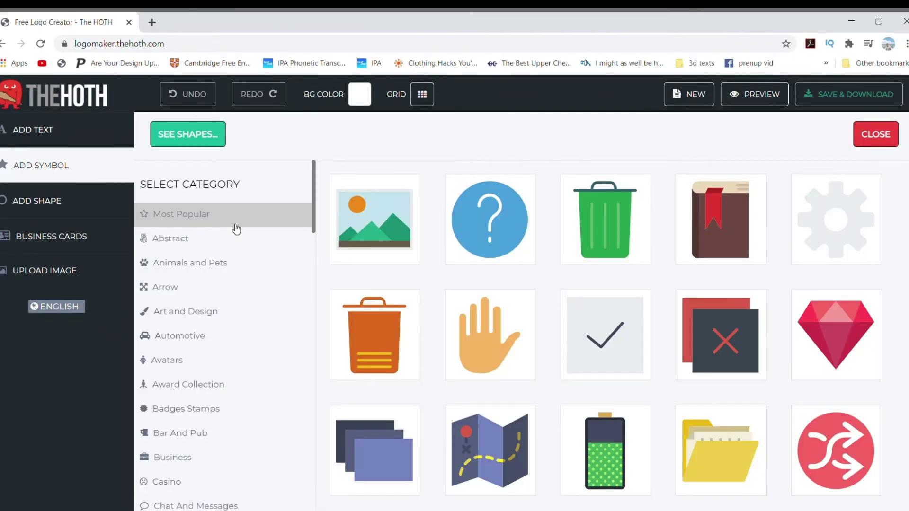
scroll(207, 350, down, 6)
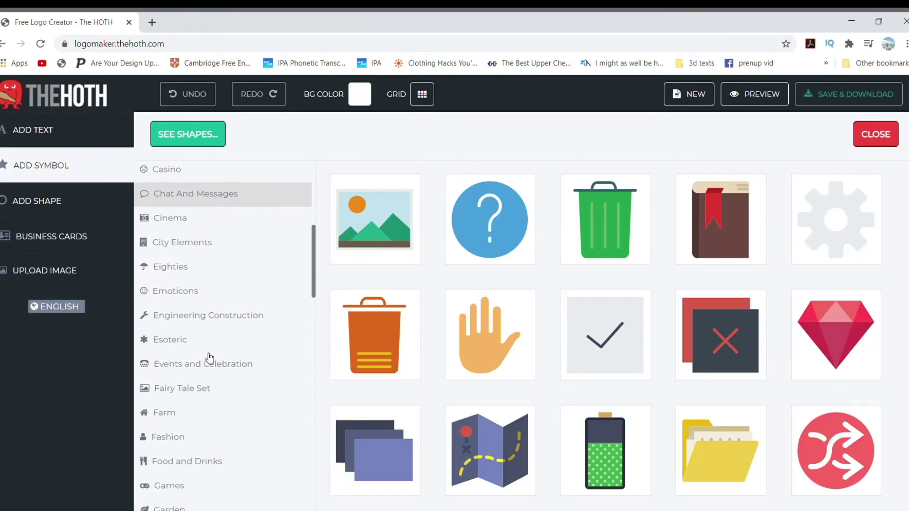
scroll(209, 358, down, 6)
scroll(210, 358, down, 10)
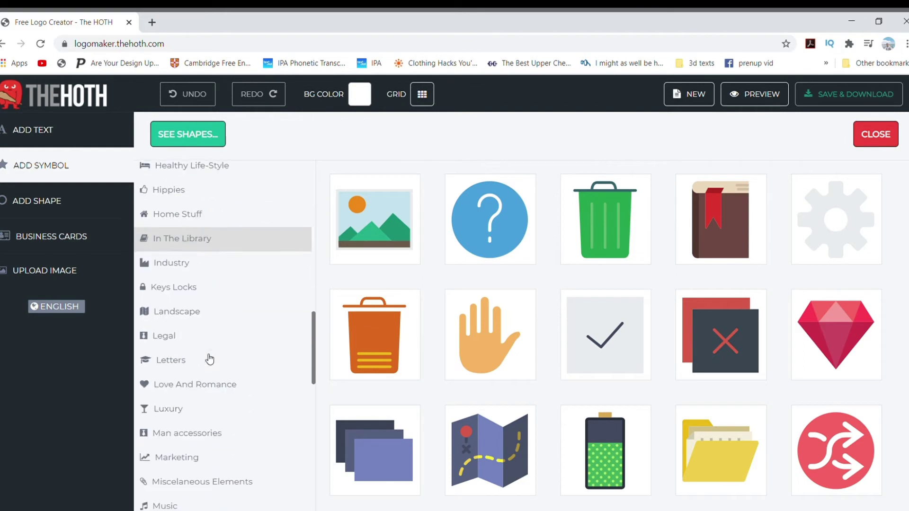
scroll(209, 358, down, 1)
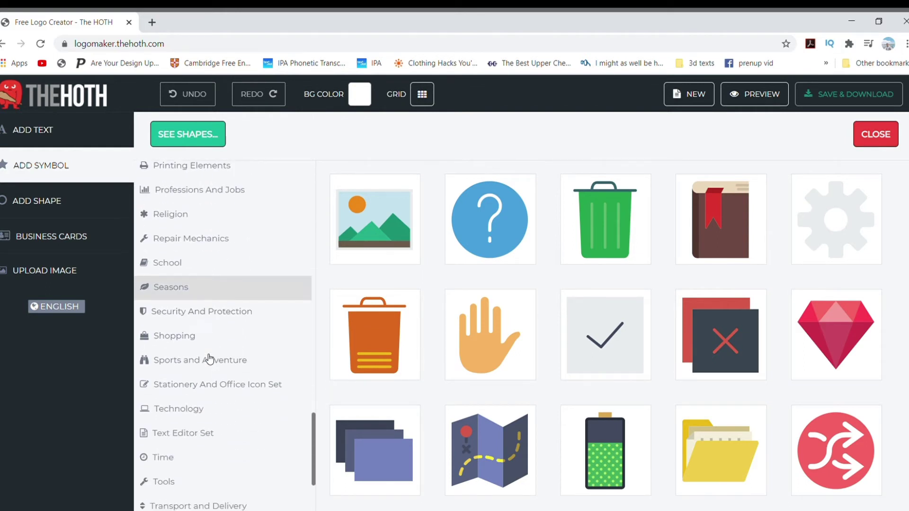
scroll(211, 359, up, 10)
scroll(210, 360, up, 10)
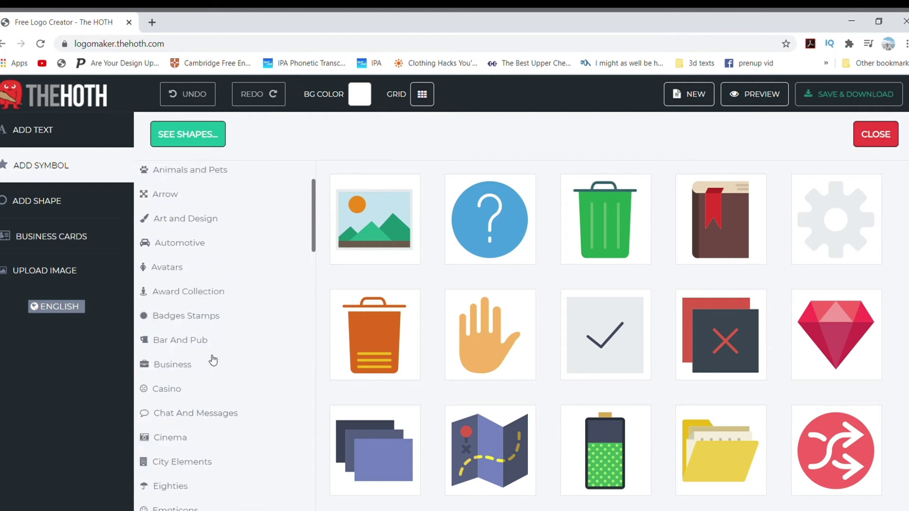
click(225, 244)
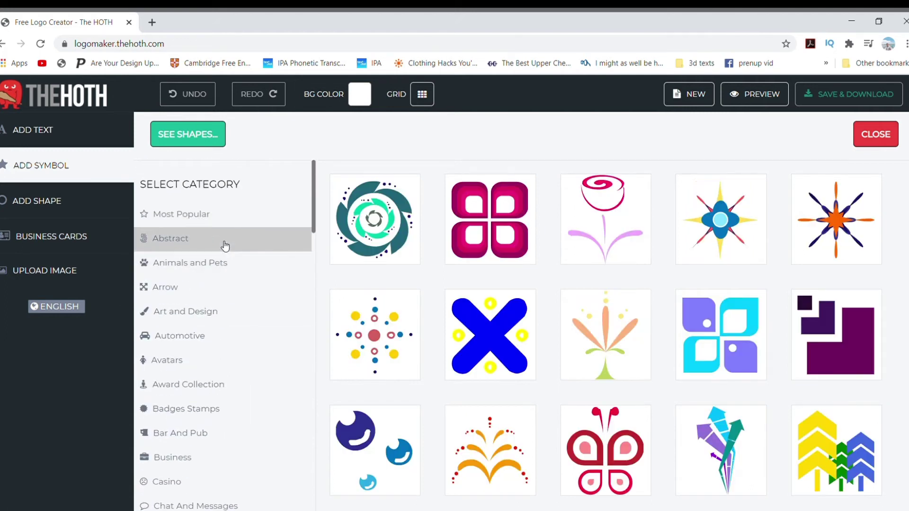
scroll(726, 255, down, 2)
scroll(726, 254, down, 4)
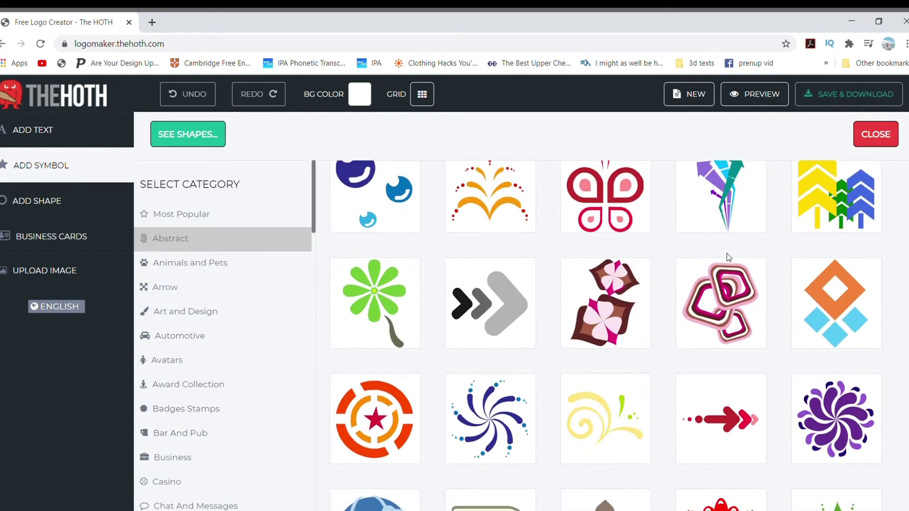
scroll(726, 253, up, 4)
scroll(726, 255, up, 1)
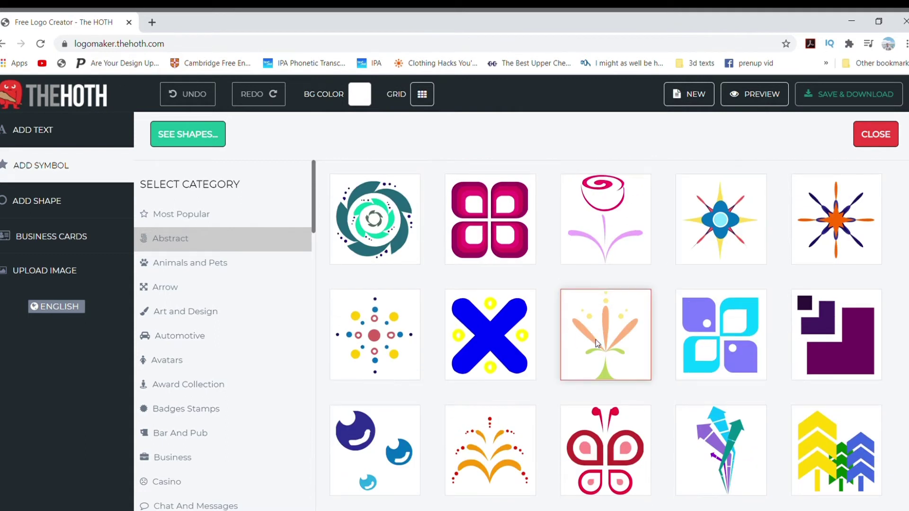
- Place the purple squares symbol, move it right and down, and enlarge it
click(820, 360)
click(412, 239)
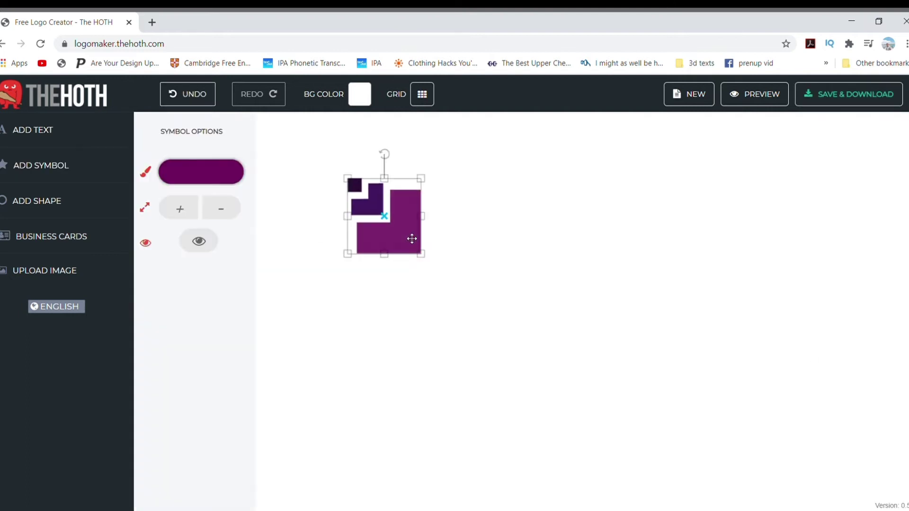
drag(412, 239, 563, 305)
right_click(613, 271)
drag(587, 250, 600, 258)
drag(552, 236, 549, 232)
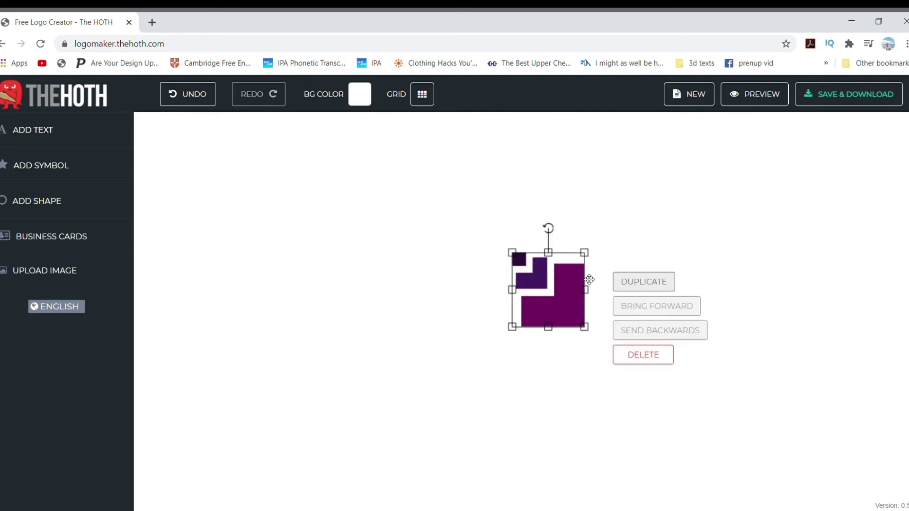
- Hide the symbol's middle L-shaped part and small dark square
click(545, 284)
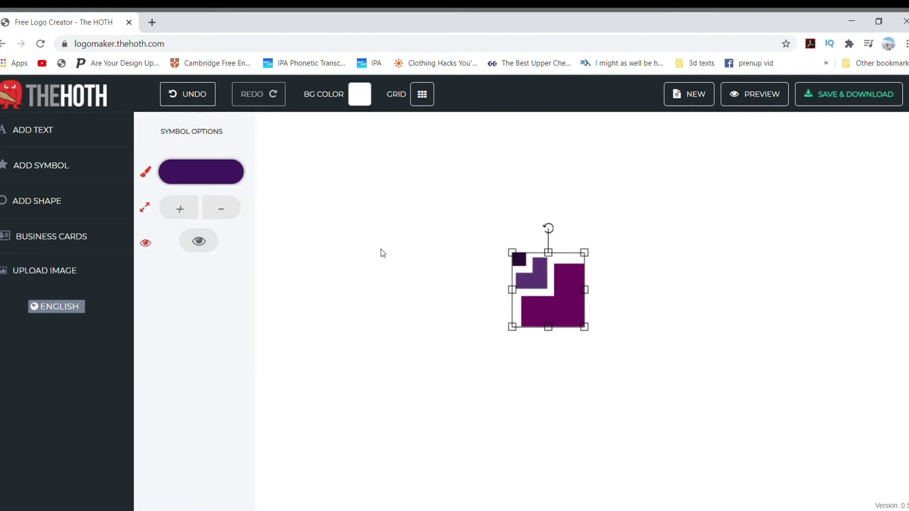
click(202, 243)
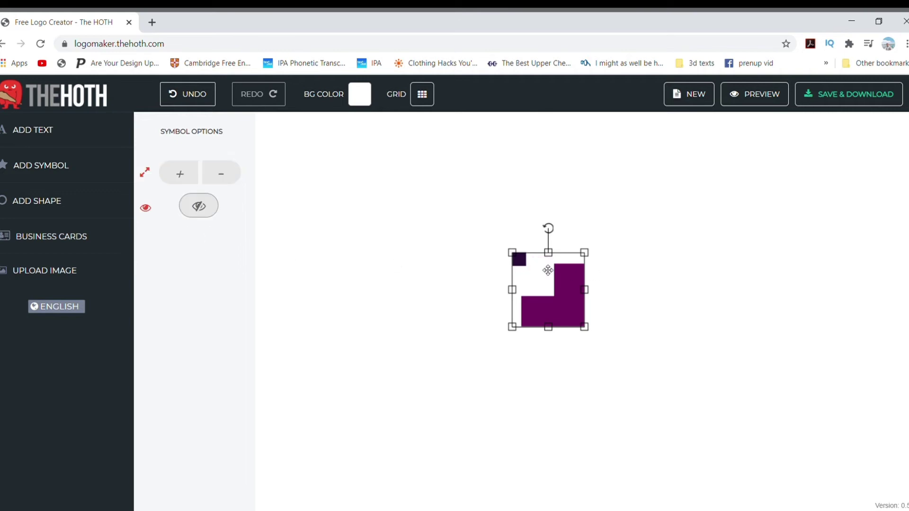
click(525, 265)
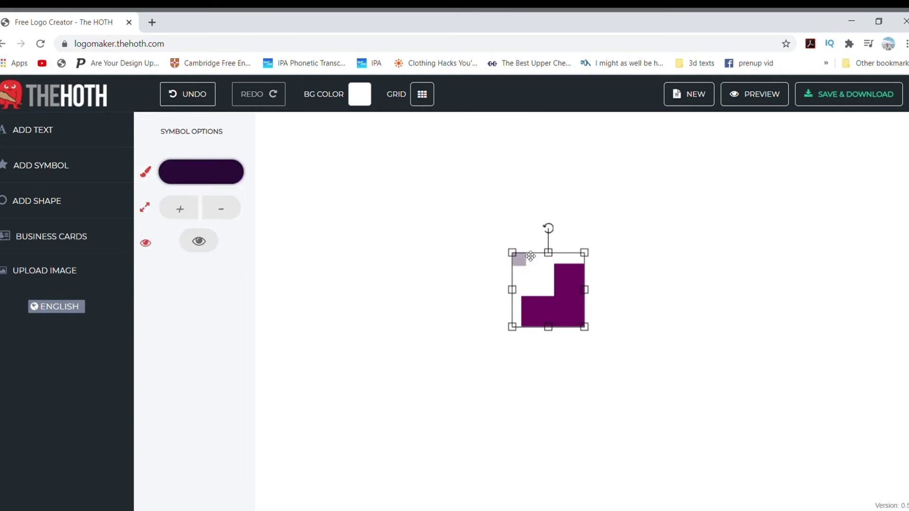
click(202, 241)
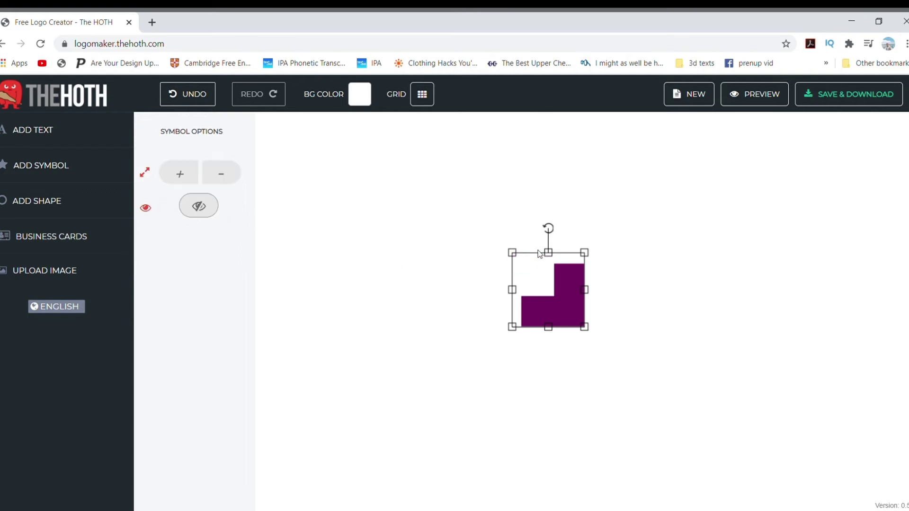
- Enlarge the remaining L-shape, nudge it down-left, and recolour it green
drag(585, 253, 641, 221)
drag(601, 276, 596, 291)
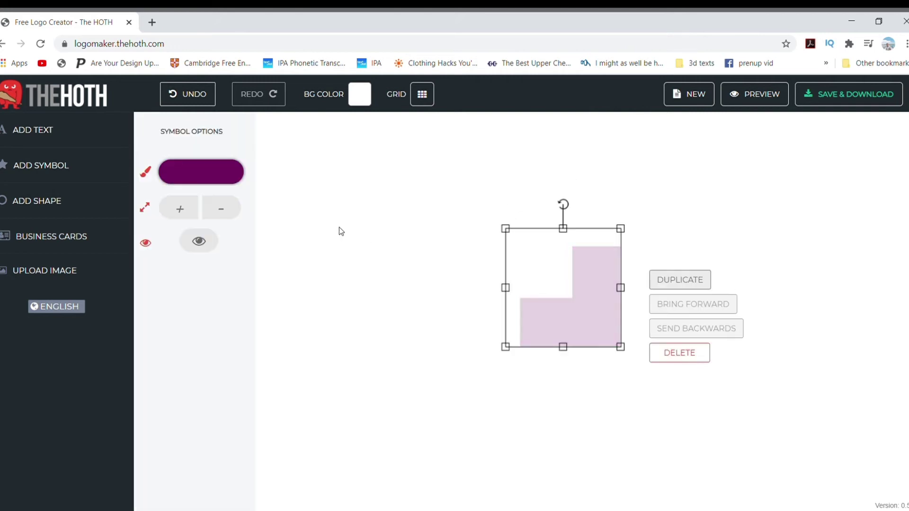
click(217, 178)
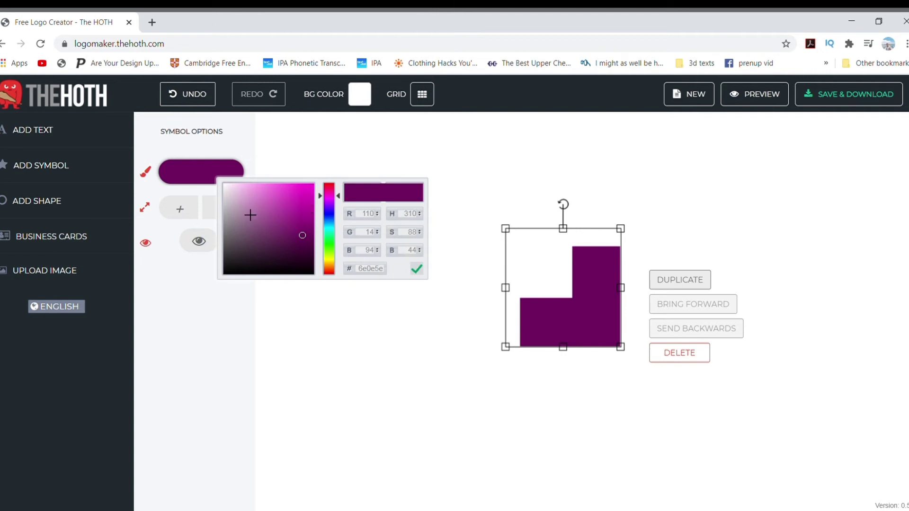
click(331, 237)
click(470, 208)
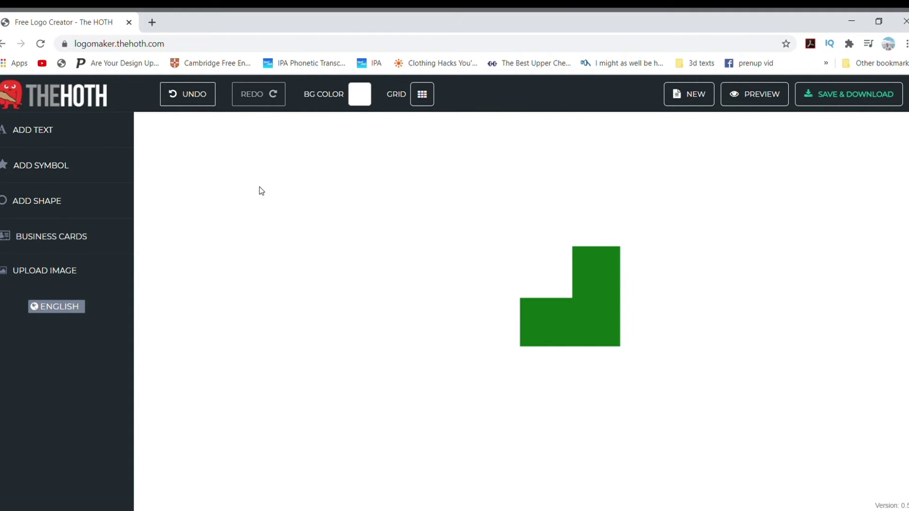
- Add the four-colour petal symbol and shrink it into the green square's top-left notch
click(98, 177)
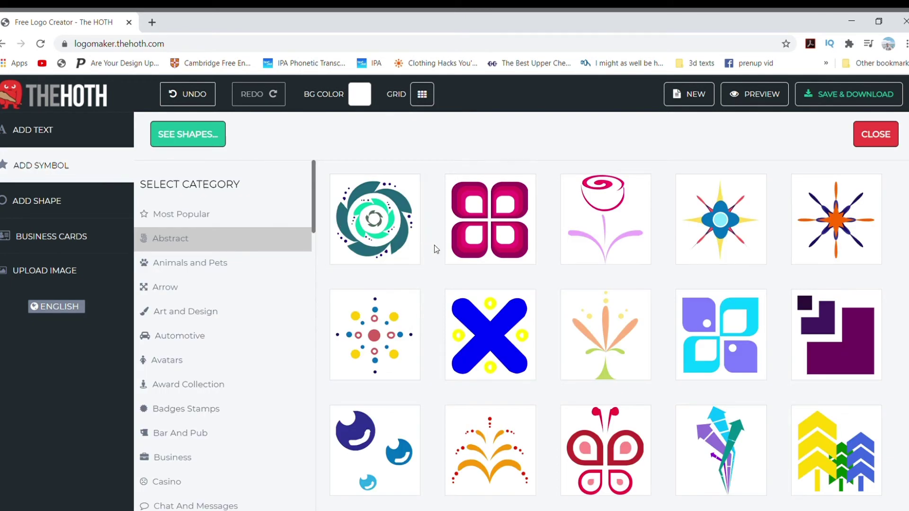
scroll(563, 251, down, 5)
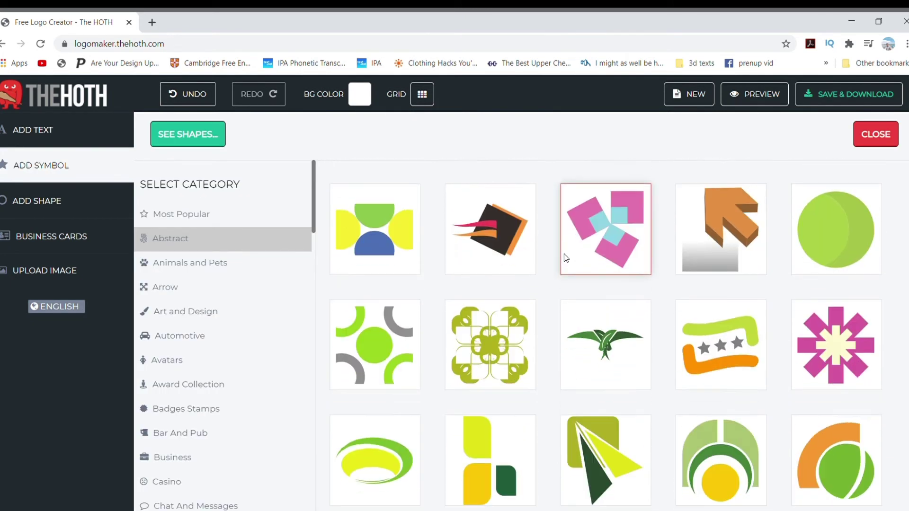
scroll(564, 258, down, 5)
click(518, 239)
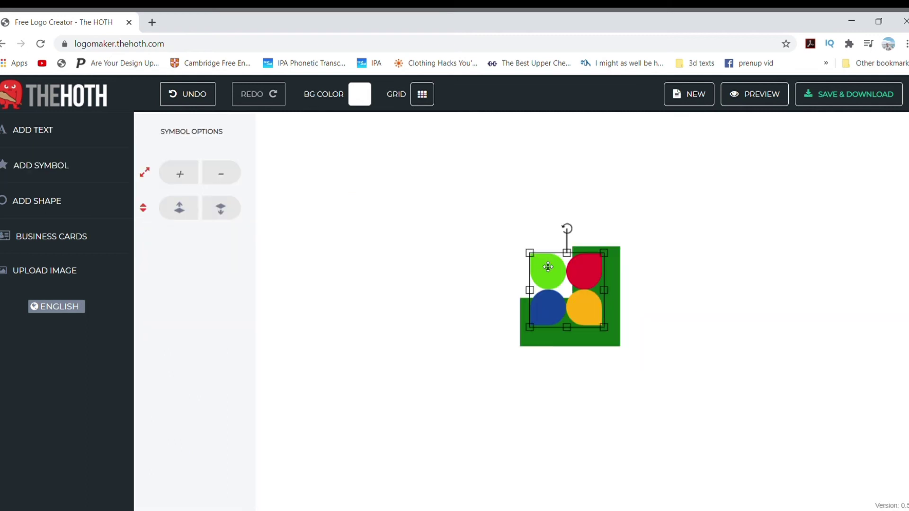
drag(547, 266, 443, 226)
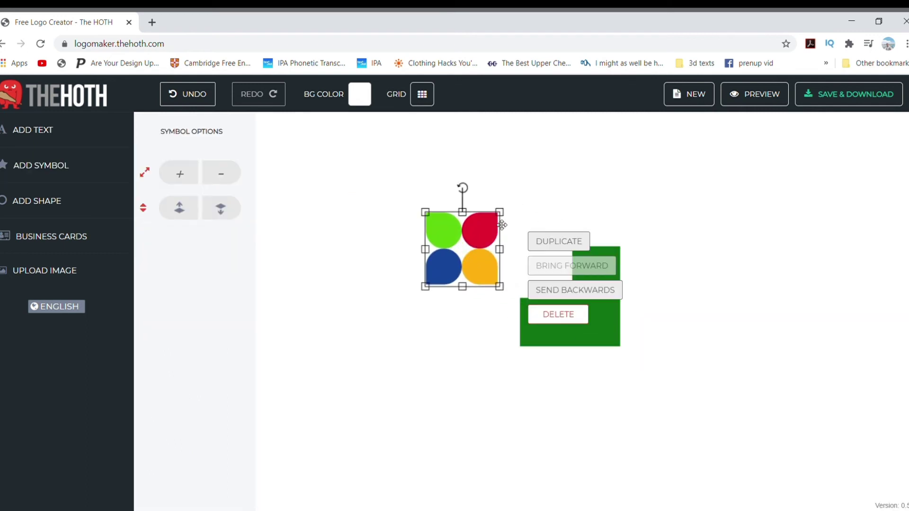
click(474, 246)
drag(475, 246, 524, 255)
click(523, 254)
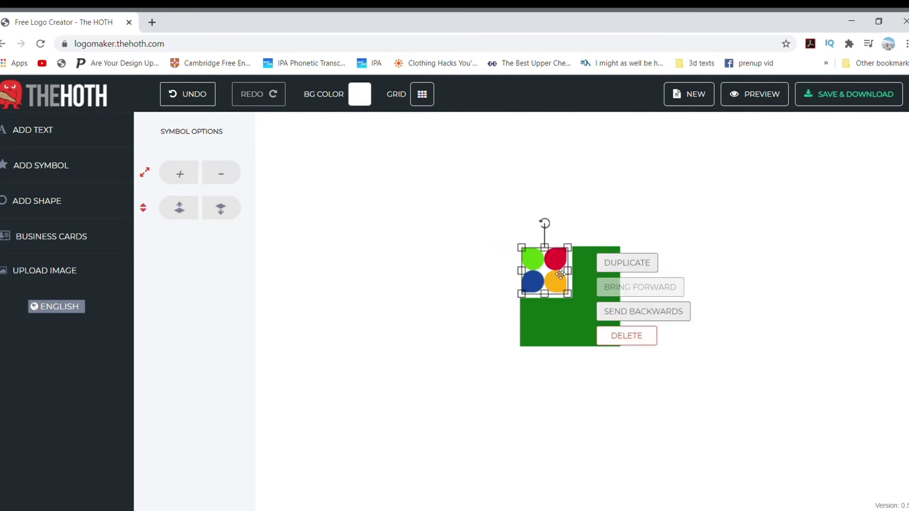
- Add a text object and colour it dark green (145c25)
click(58, 136)
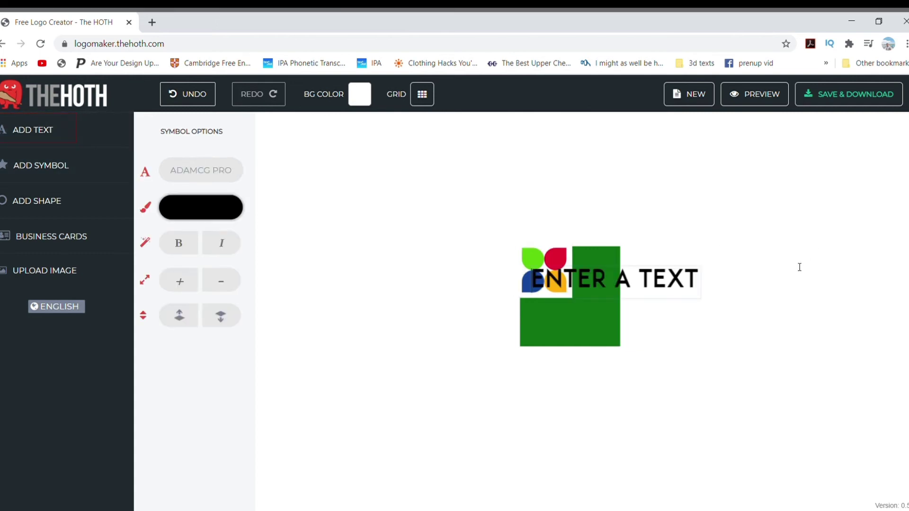
click(212, 207)
click(326, 269)
click(292, 270)
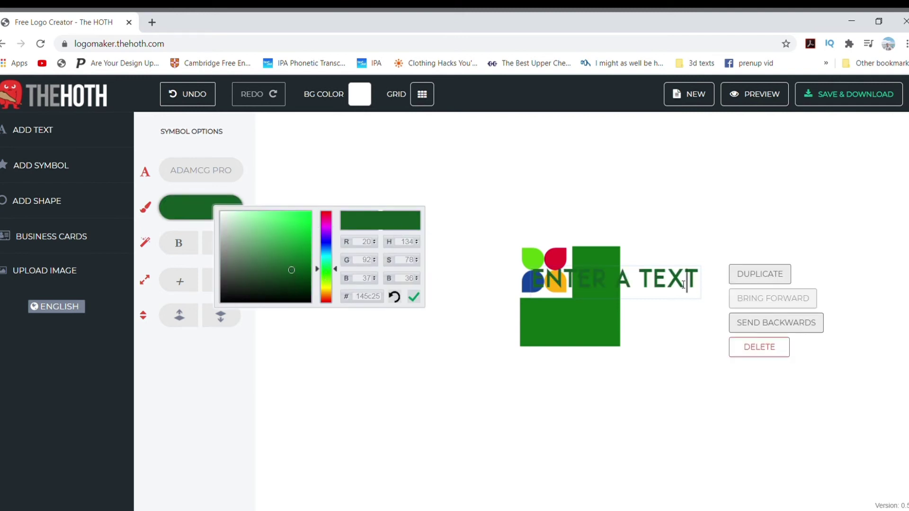
click(683, 258)
- Change the text to 'PLANTBOX', centred and slightly enlarged beneath the green square
click(669, 277)
drag(680, 277, 634, 370)
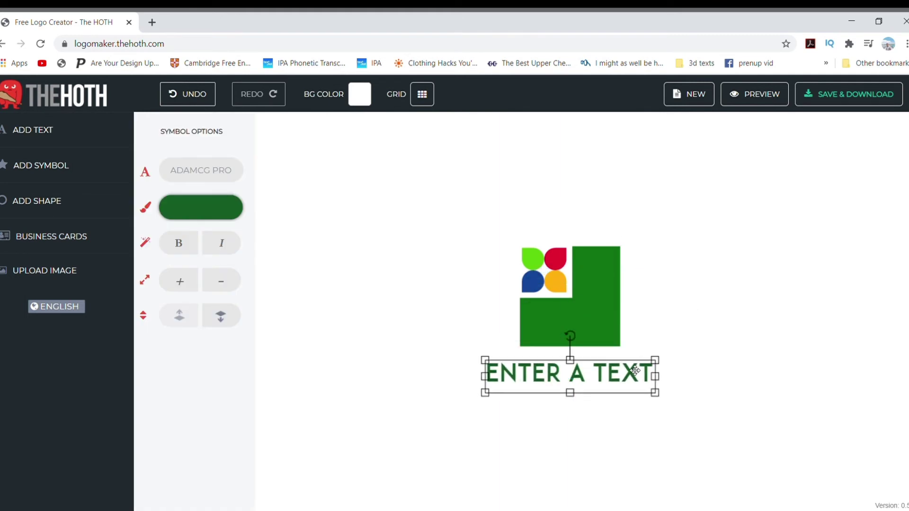
double_click(635, 371)
key(ctrl+a)
text(PLANTBOX)
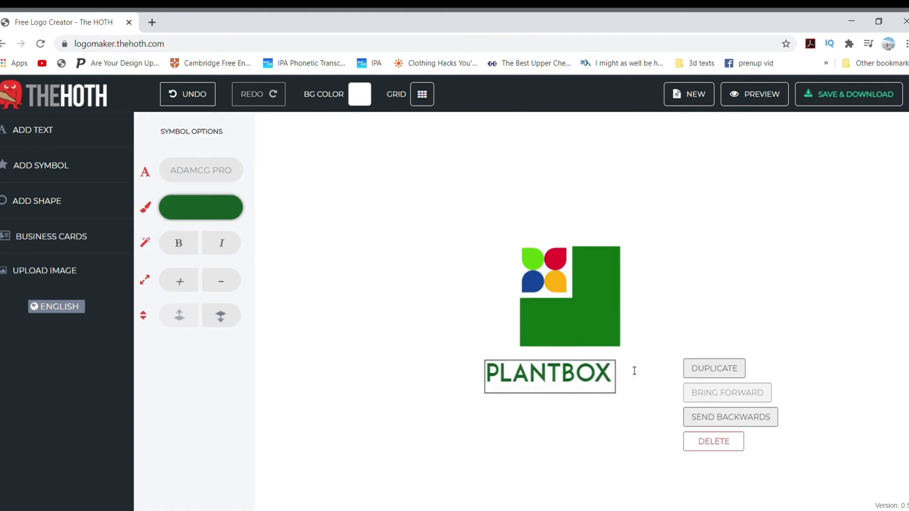
click(661, 347)
drag(618, 362, 607, 371)
drag(551, 371, 567, 359)
drag(617, 374, 625, 377)
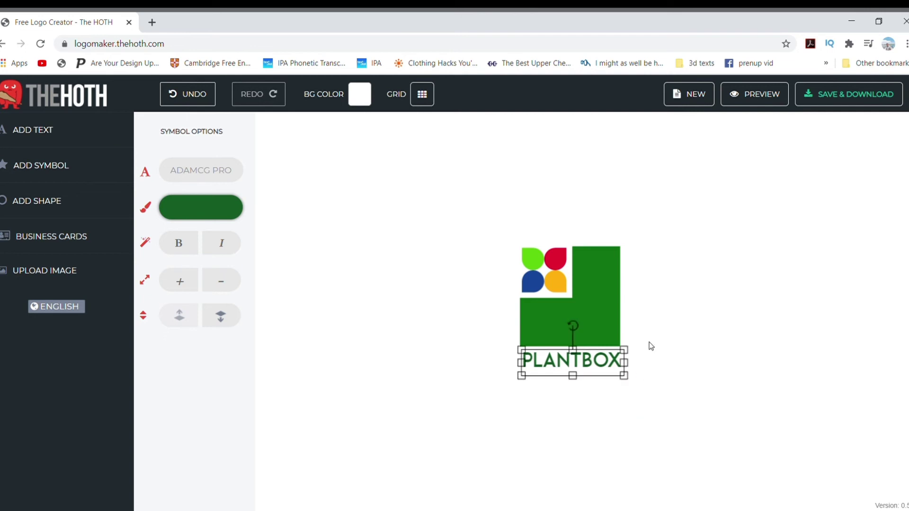
- Duplicate the PLANTBOX text and place the copy just below the original
click(648, 345)
click(620, 365)
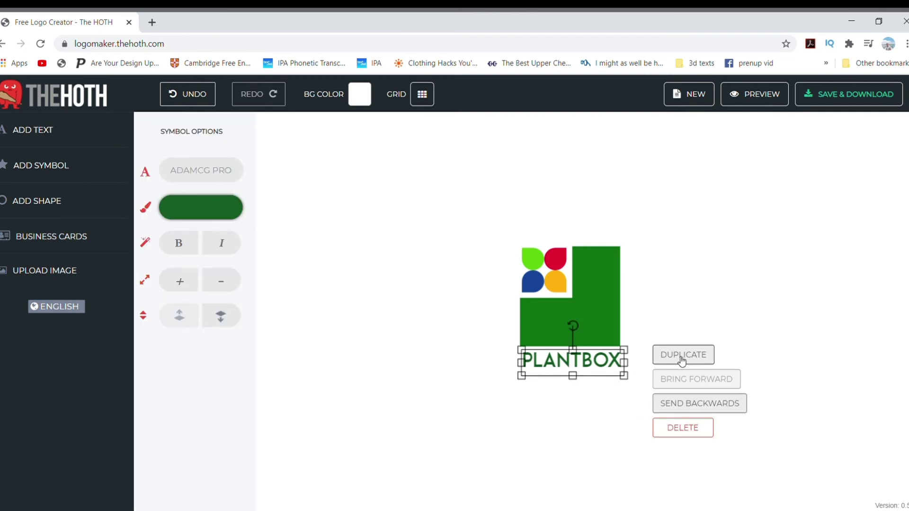
click(682, 361)
drag(613, 383, 601, 379)
- Reduce the top line to 'PLANT' and the copy to 'BOX', aligned to read PLANTBOX
click(588, 363)
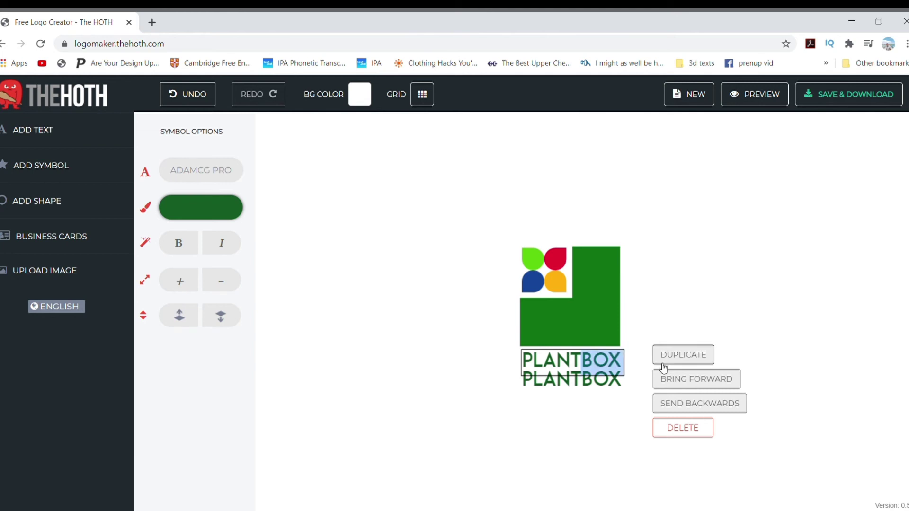
click(603, 366)
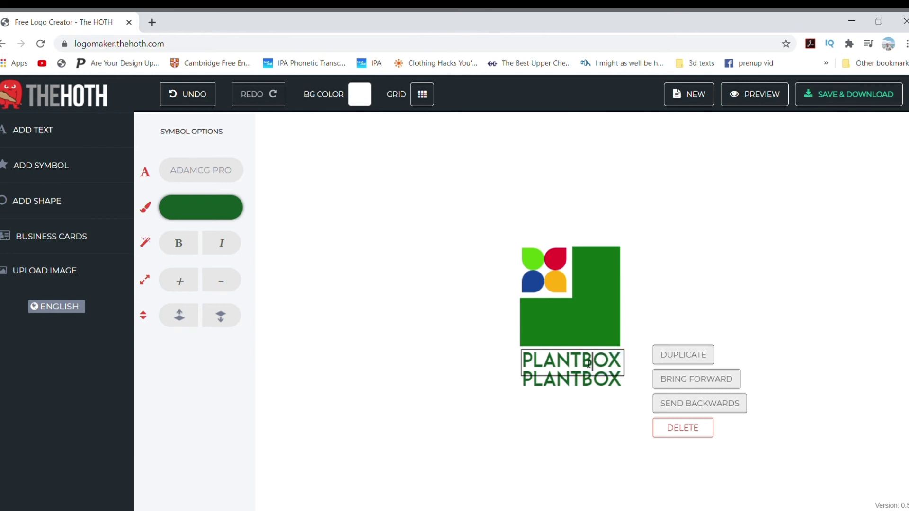
drag(589, 363, 655, 369)
key(BackSpace)
click(583, 378)
drag(583, 379, 423, 387)
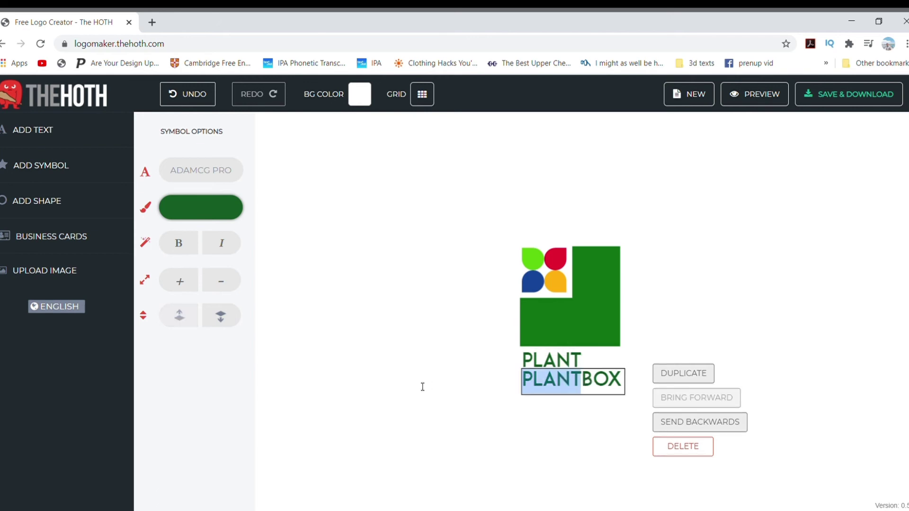
key(BackSpace)
drag(572, 384, 615, 371)
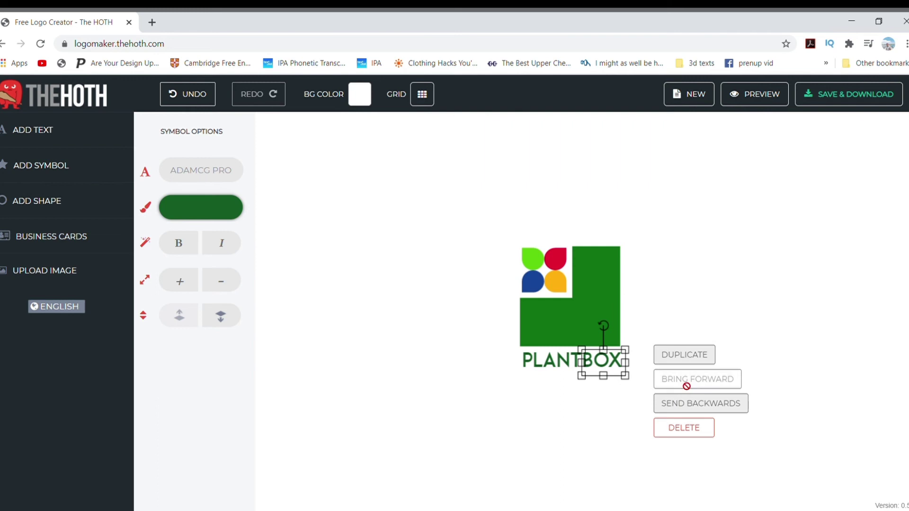
- Set 'BOX' in Freebooter Script, bright green, and enlarge it
click(233, 177)
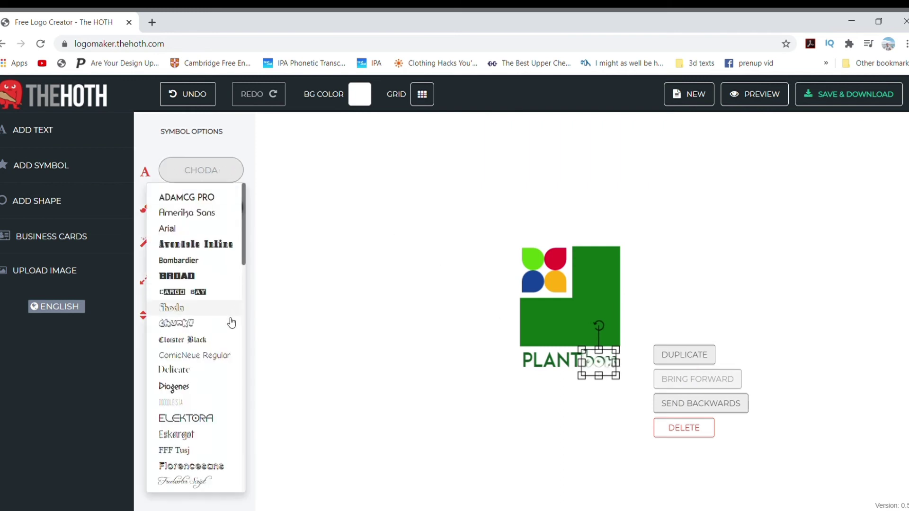
click(200, 486)
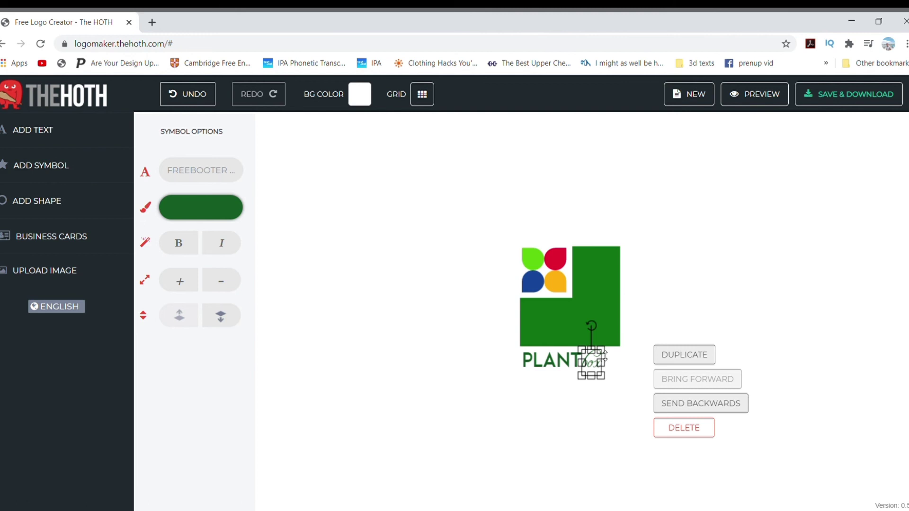
click(209, 220)
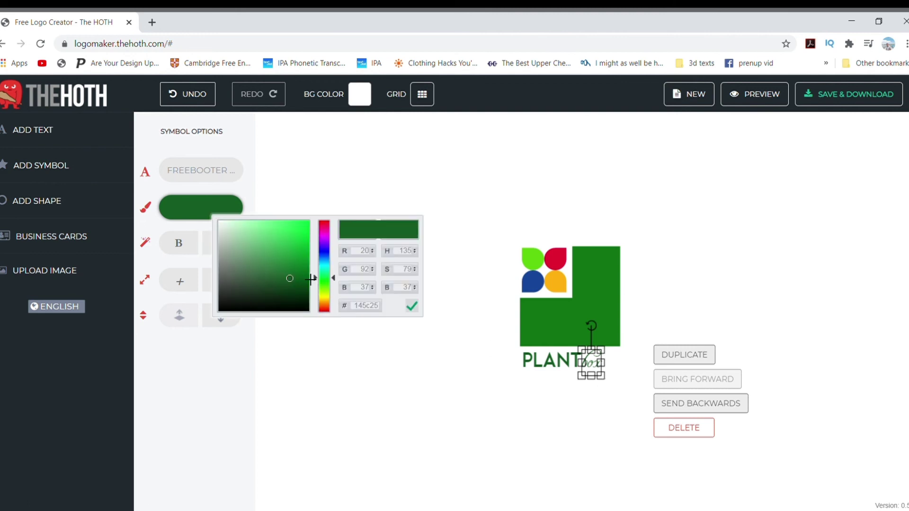
drag(300, 253, 277, 226)
click(464, 300)
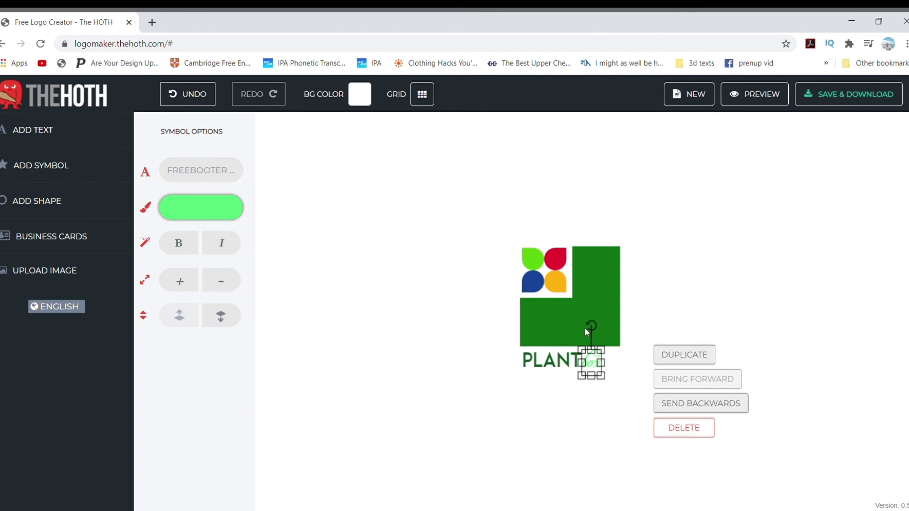
drag(604, 351, 603, 347)
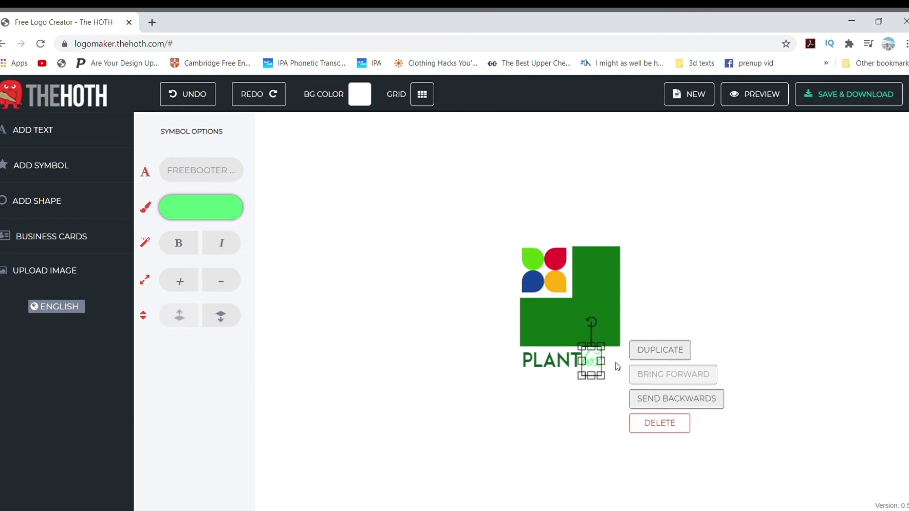
drag(604, 381, 612, 380)
click(702, 318)
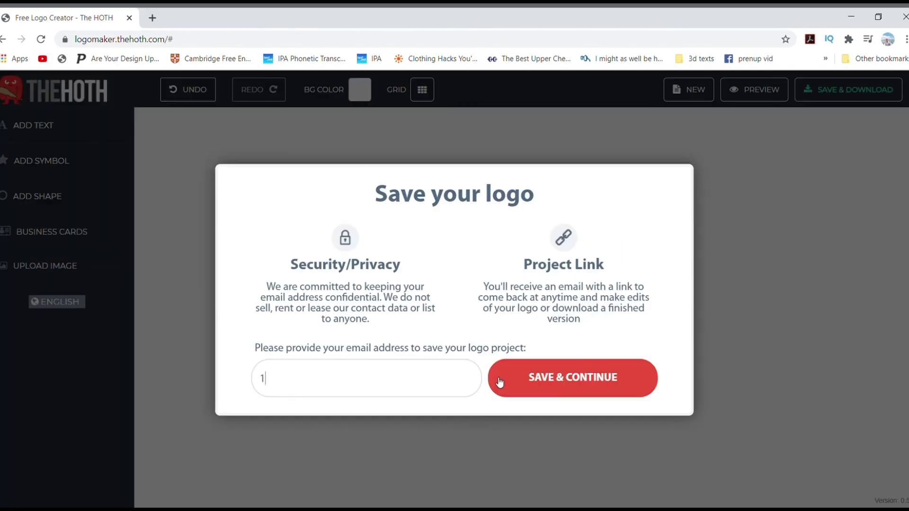
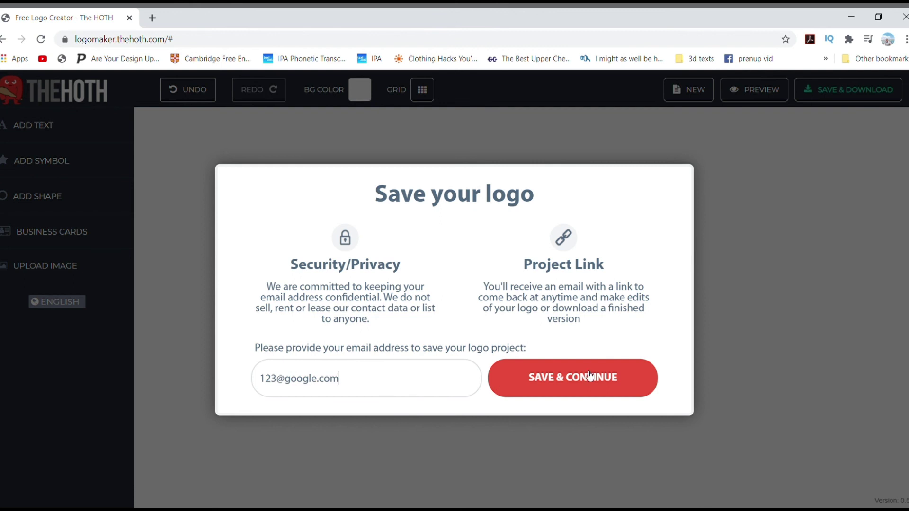
- Enter the email address in the Save your logo dialog and submit with Save & Continue
click(590, 376)
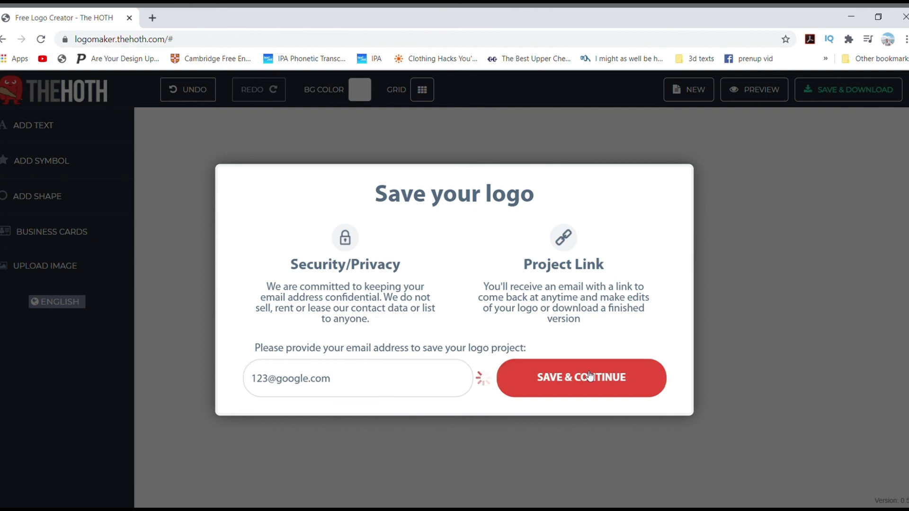